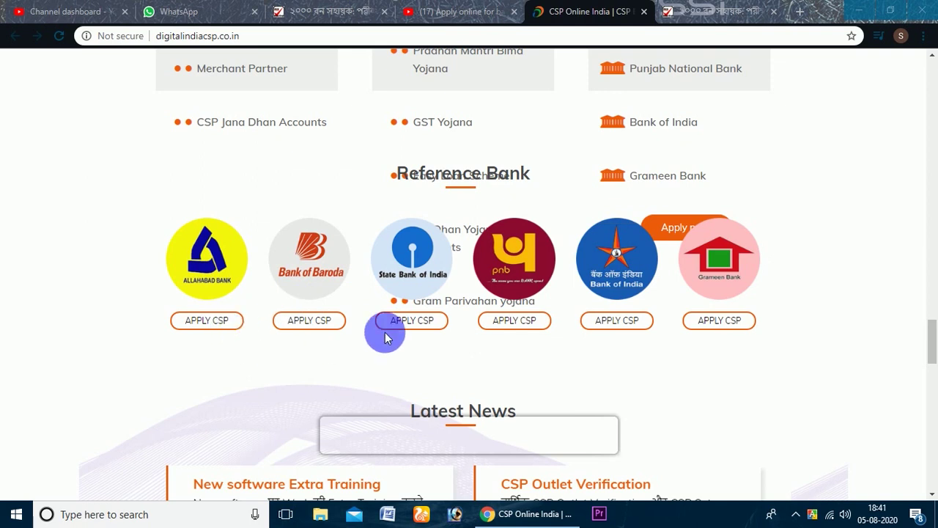
- Open the CSP application for Allahabad Bank and look over the first fields of its online registration form
click(227, 324)
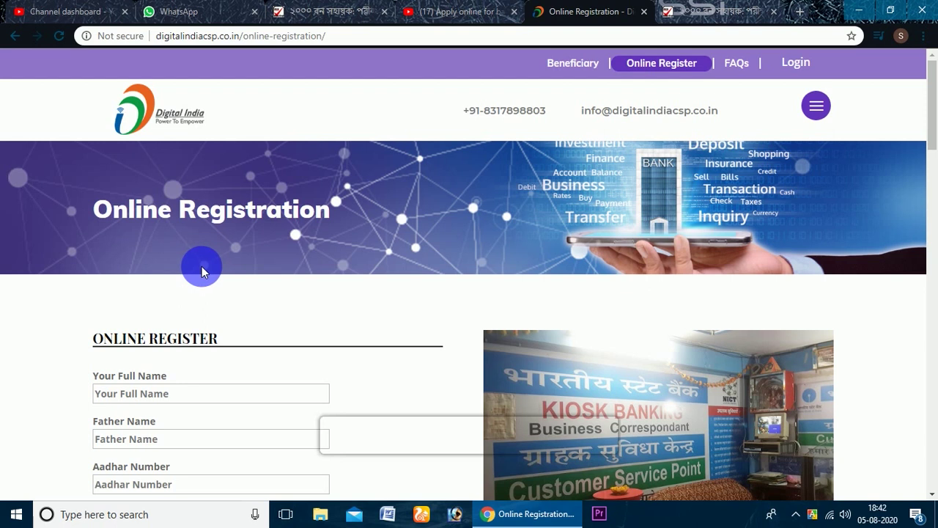
scroll(147, 253, down, 3)
scroll(146, 249, down, 2)
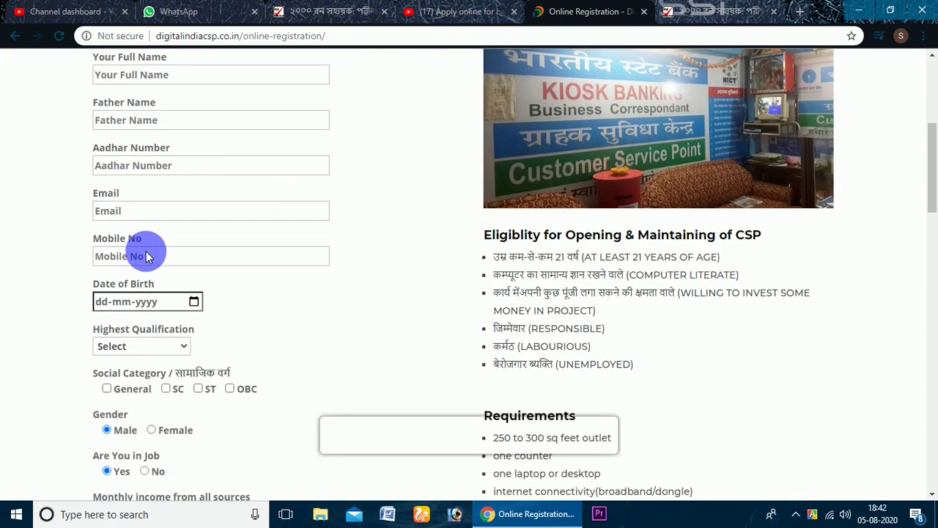
scroll(144, 247, up, 2)
scroll(158, 209, down, 1)
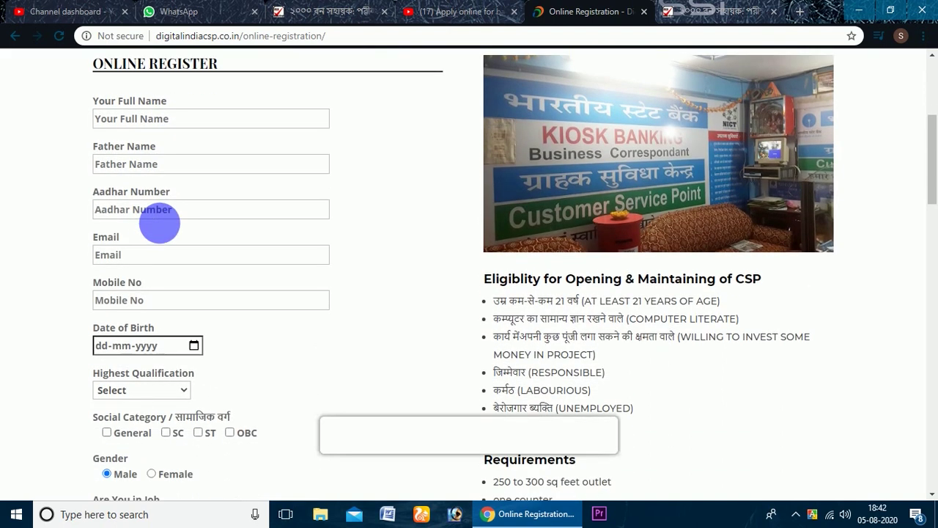
scroll(575, 270, up, 1)
scroll(575, 270, down, 1)
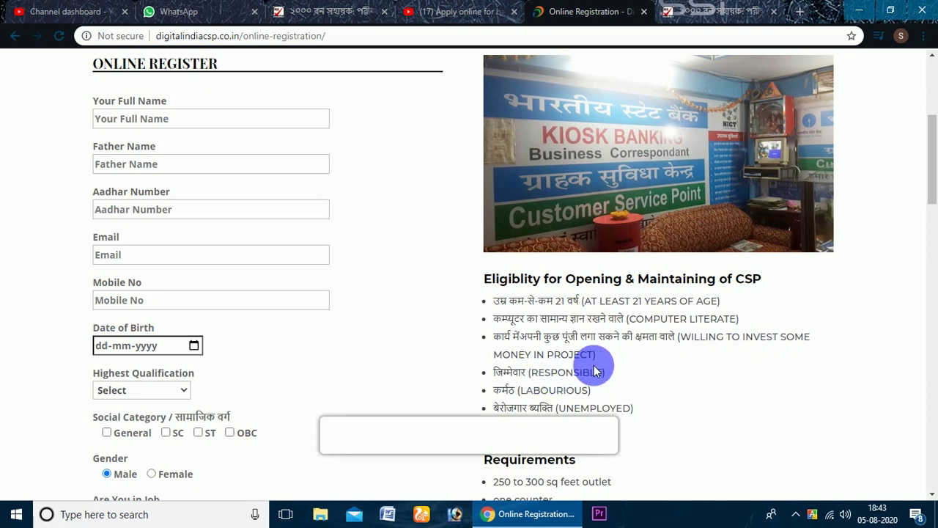
- Examine the eligibility conditions and the outlet requirements for opening a CSP on the registration page
scroll(569, 357, down, 2)
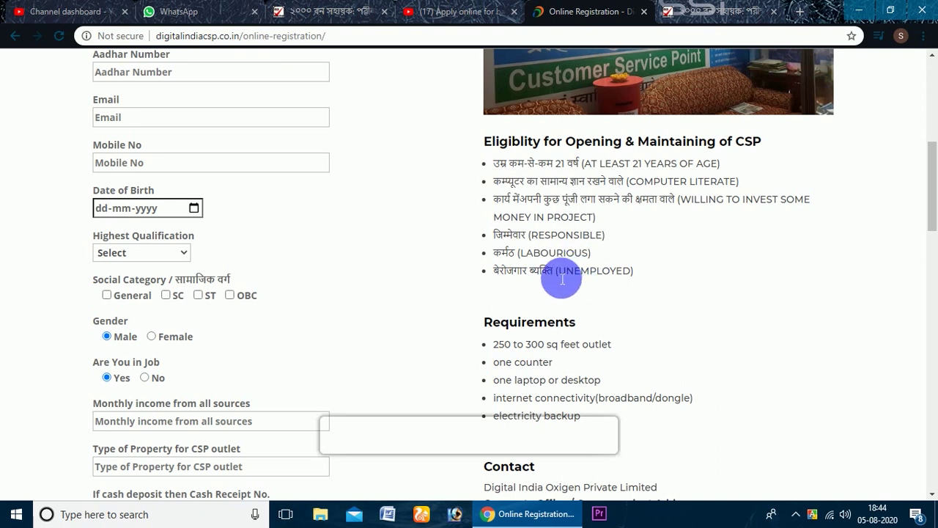
drag(557, 277, 674, 279)
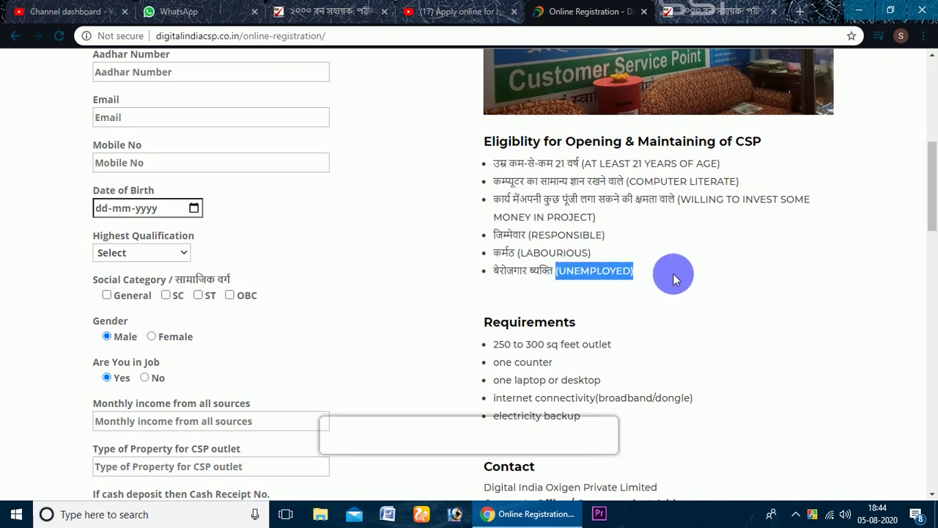
click(673, 277)
scroll(513, 311, down, 2)
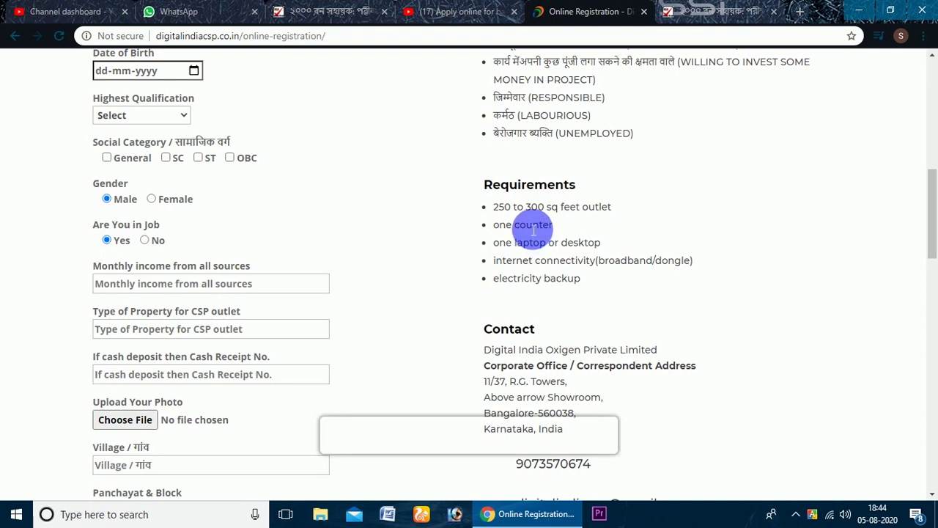
scroll(548, 142, up, 2)
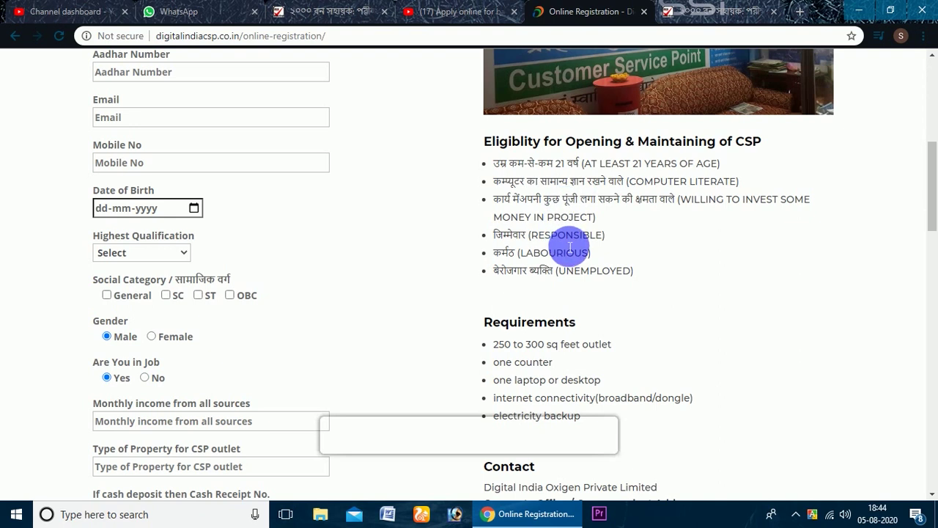
scroll(550, 253, down, 2)
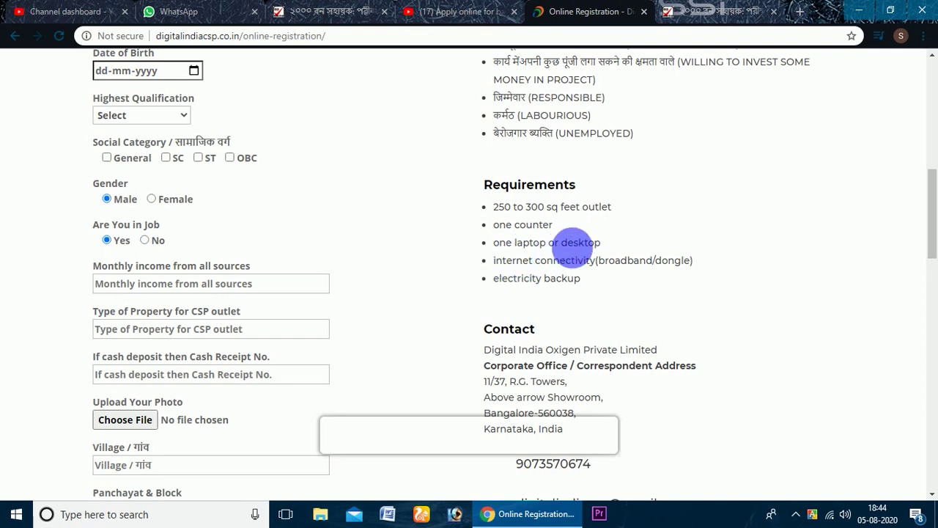
drag(516, 246, 620, 242)
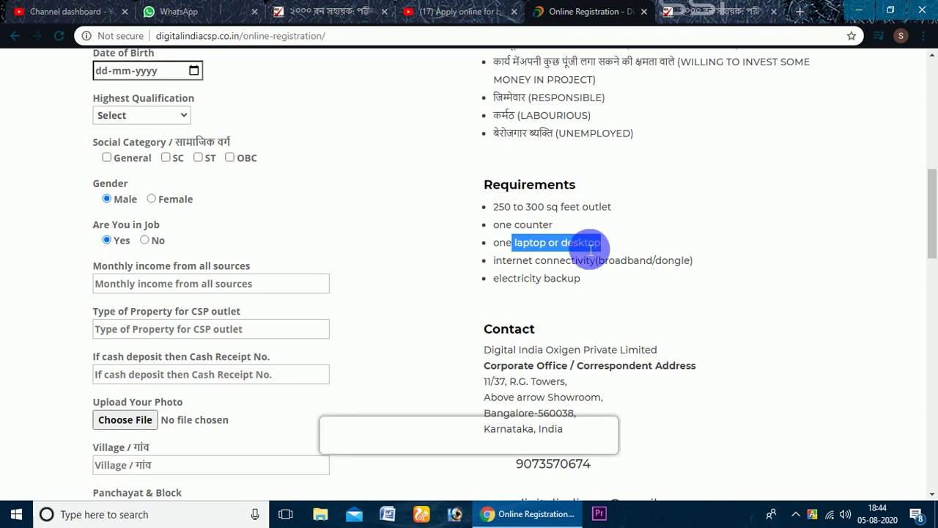
click(608, 248)
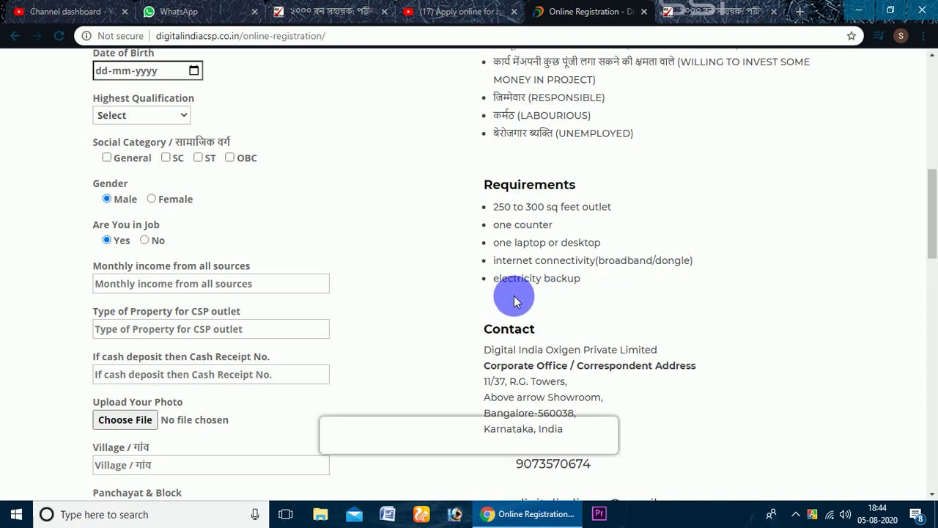
- Read the company's contact section with its office address, phone and e-mail details
scroll(513, 301, down, 1)
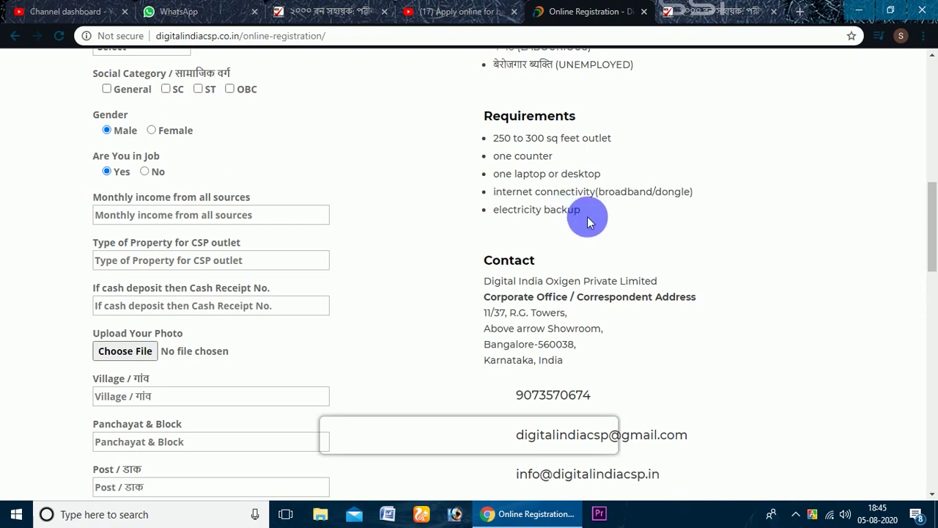
scroll(562, 226, down, 1)
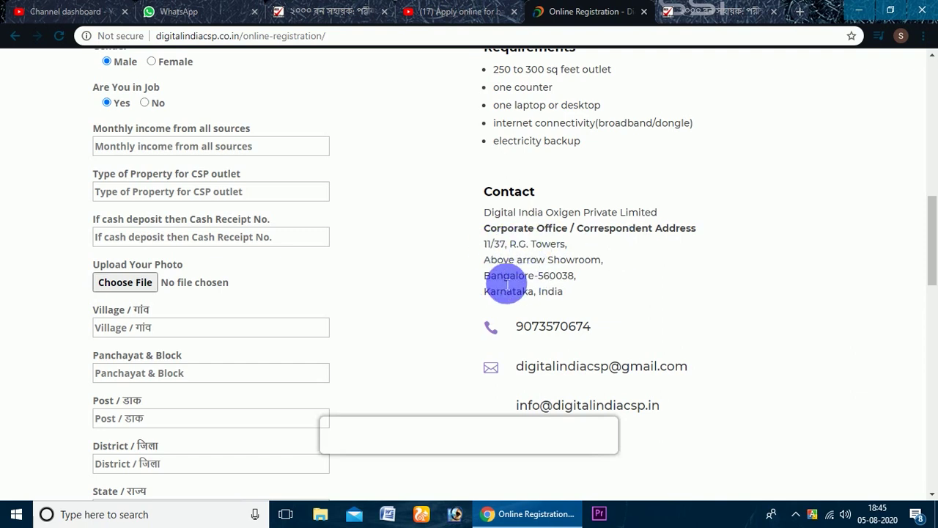
double_click(524, 334)
scroll(643, 329, down, 2)
click(660, 228)
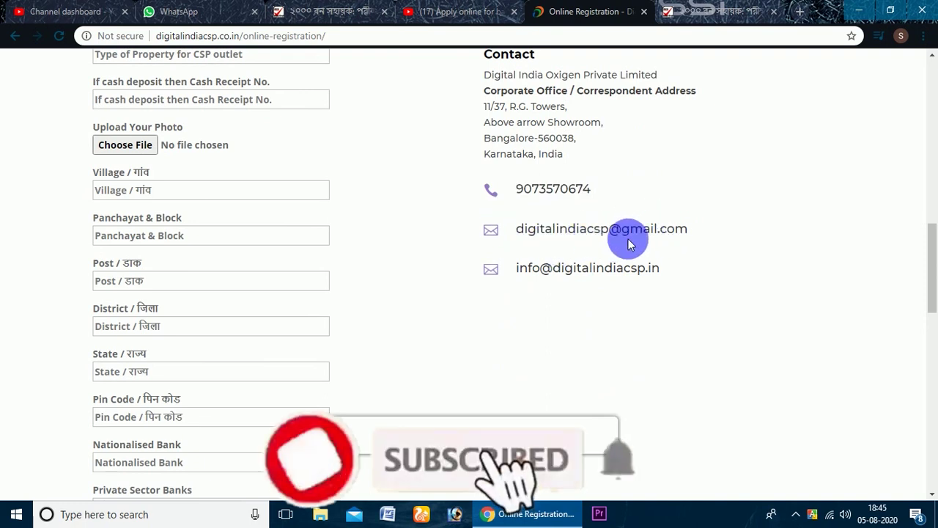
- Review the applicant's personal fields from the full name to the date of birth and the available highest qualification options
scroll(583, 242, up, 2)
scroll(588, 239, up, 7)
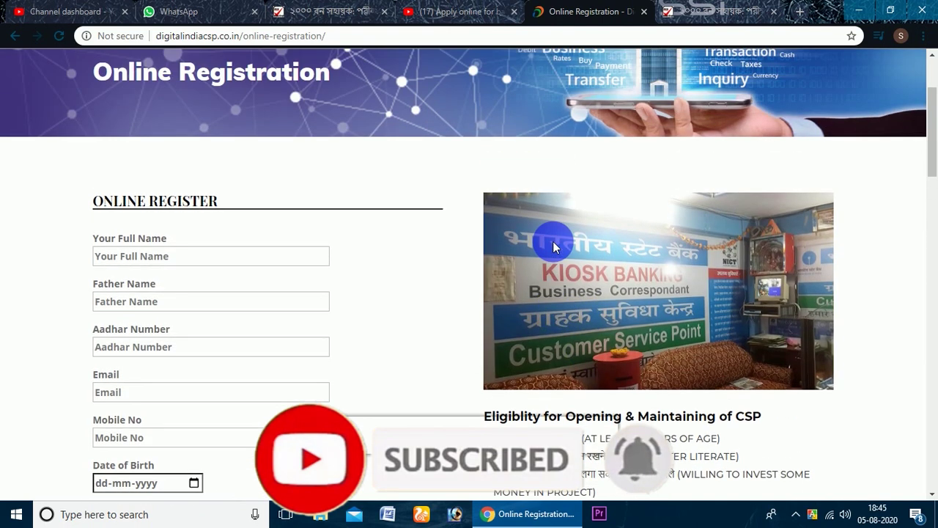
scroll(552, 241, up, 2)
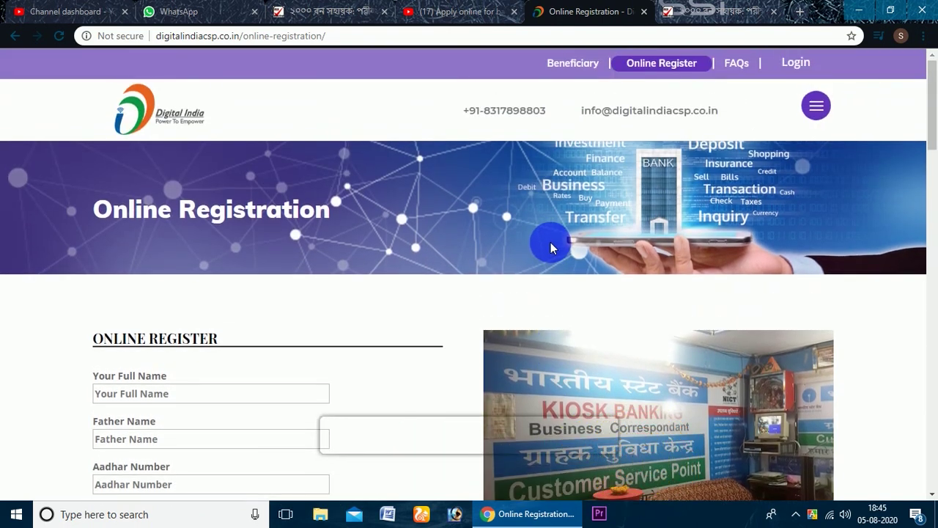
scroll(541, 234, down, 2)
click(141, 266)
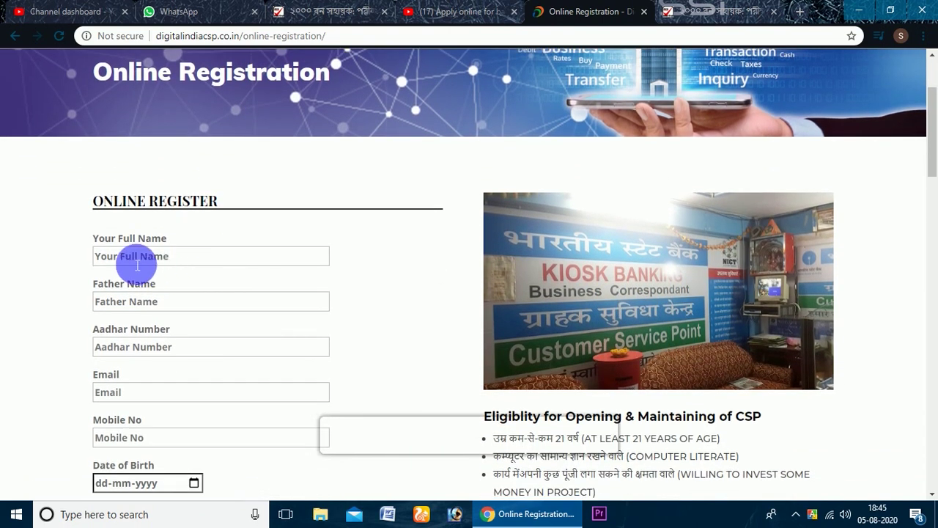
scroll(141, 265, down, 1)
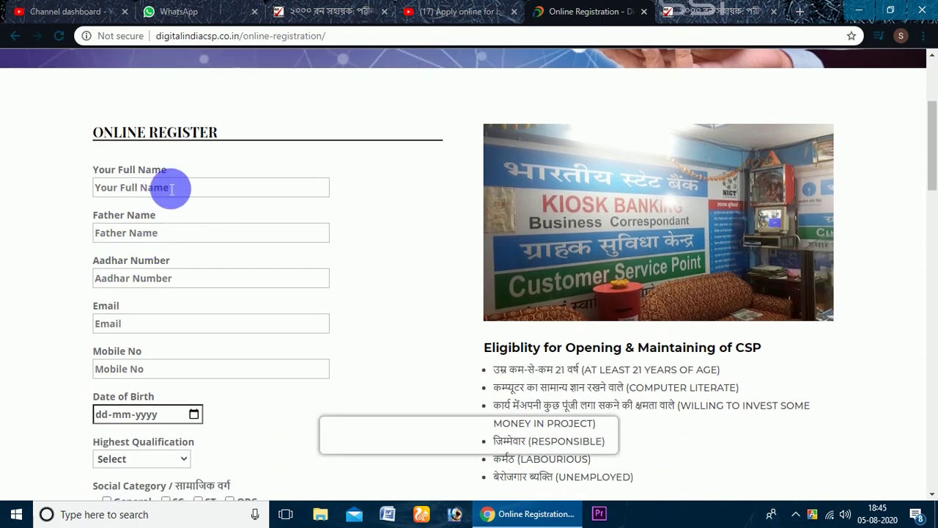
scroll(126, 202, down, 1)
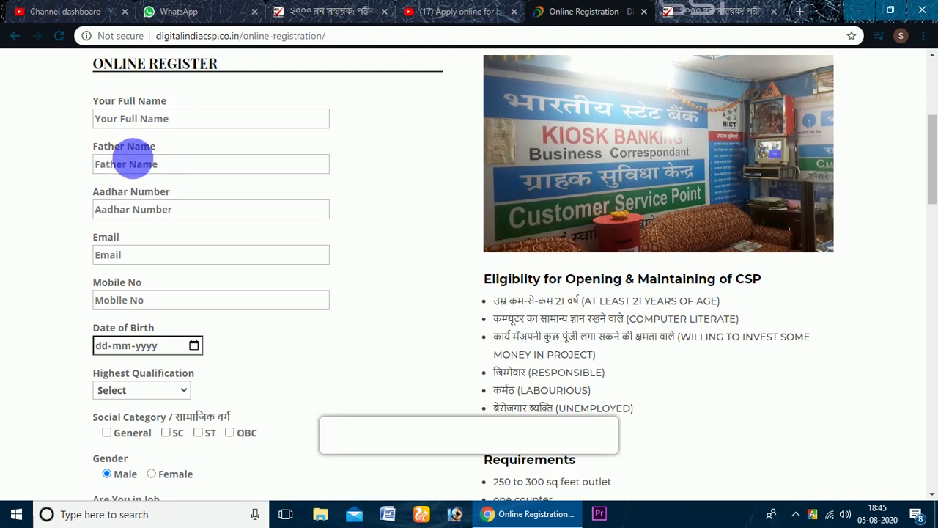
scroll(168, 182, down, 1)
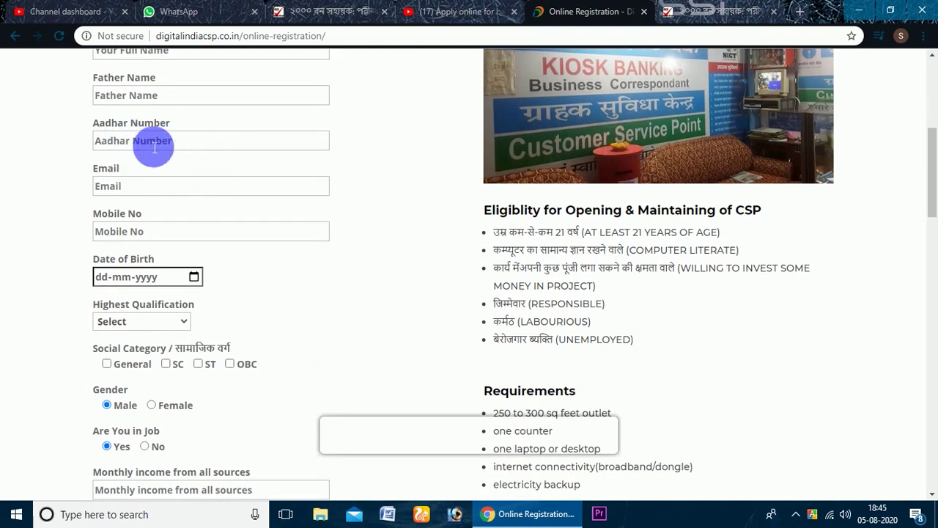
scroll(183, 193, down, 1)
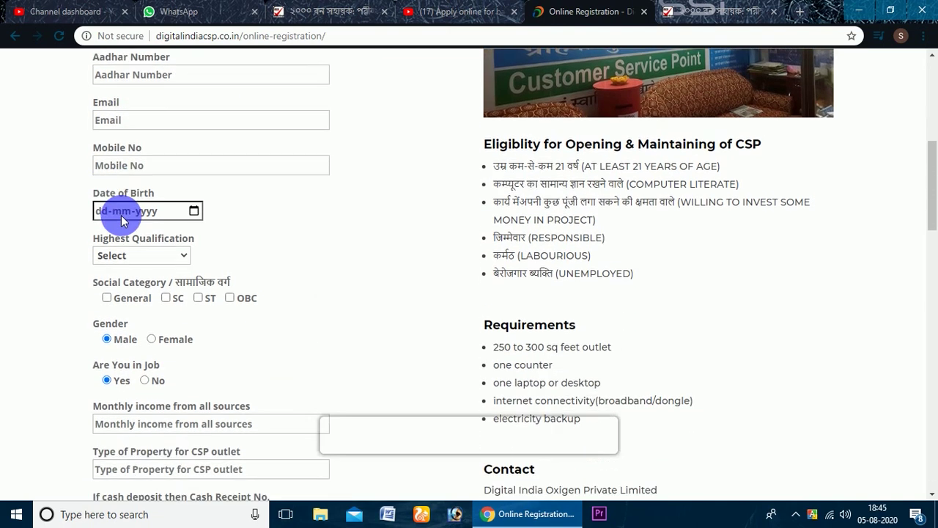
scroll(144, 199, down, 1)
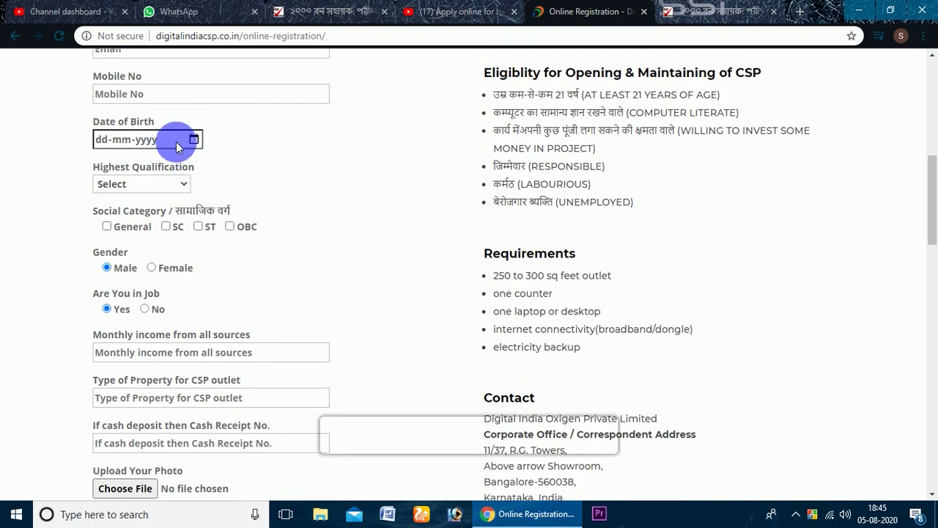
click(175, 184)
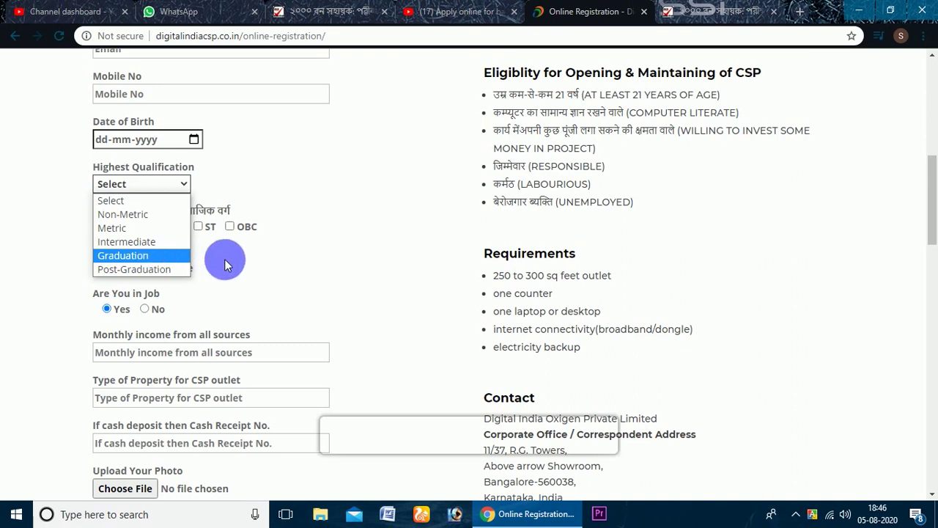
click(301, 230)
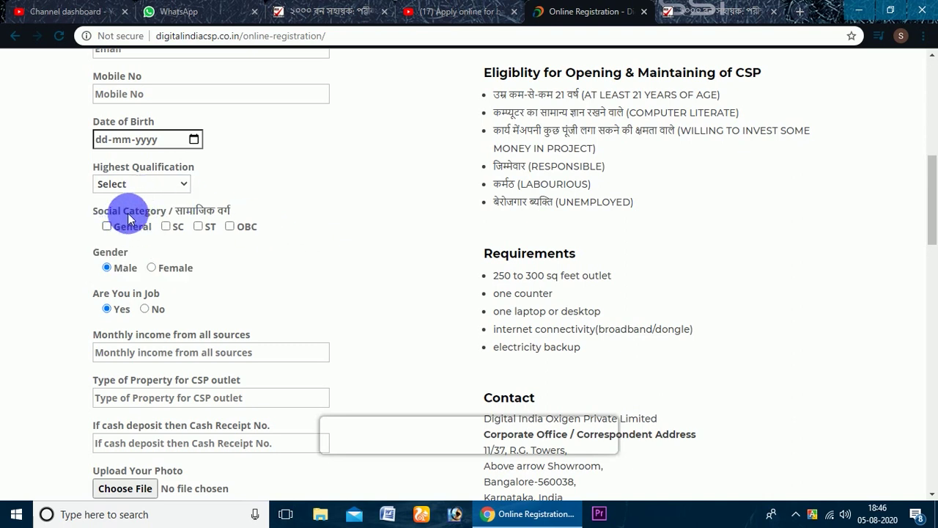
- Choose General as the social category and Male as the gender in the registration form
click(109, 229)
click(166, 226)
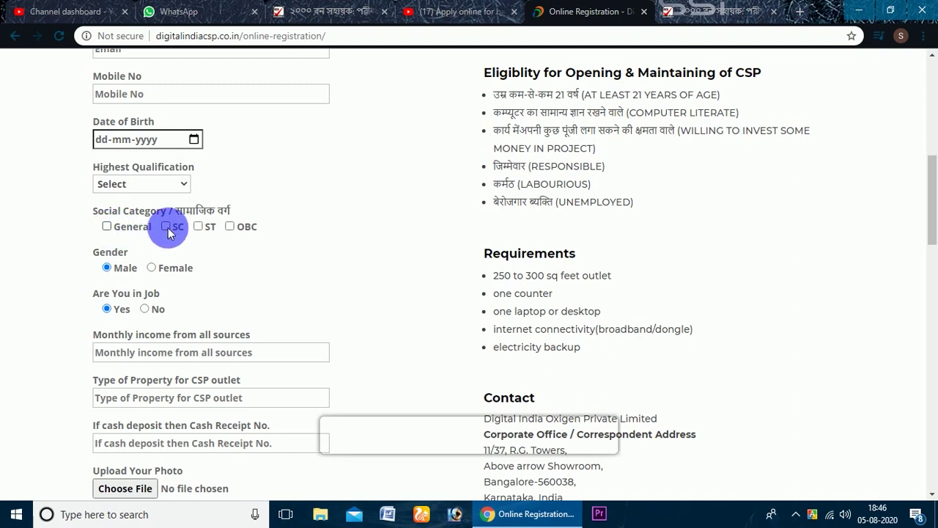
click(108, 228)
scroll(110, 227, down, 1)
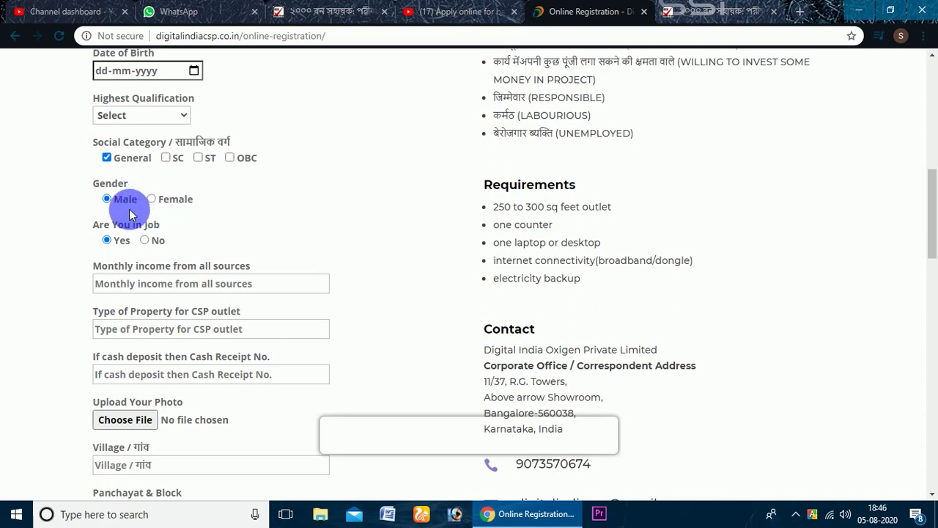
click(155, 199)
click(128, 204)
- Answer No to being in a job and enter 6000 as the monthly income from all sources
scroll(117, 198, down, 2)
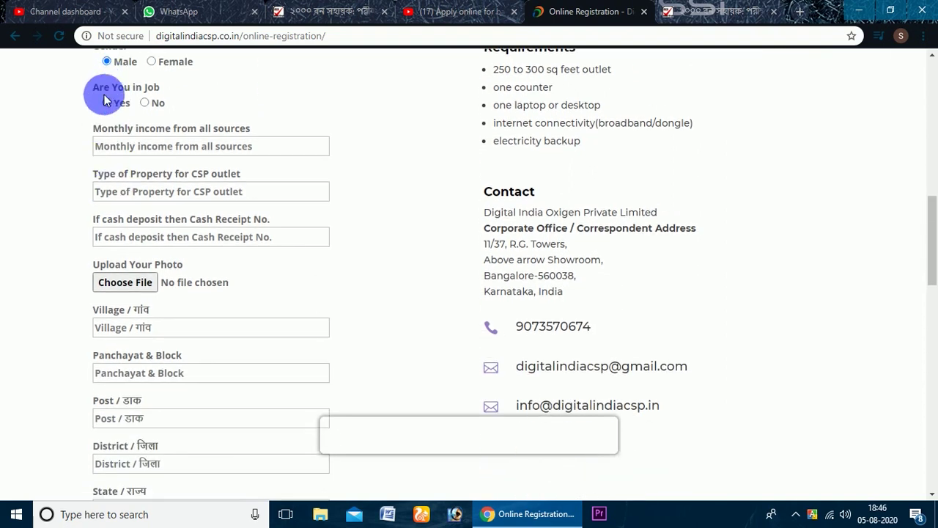
click(107, 103)
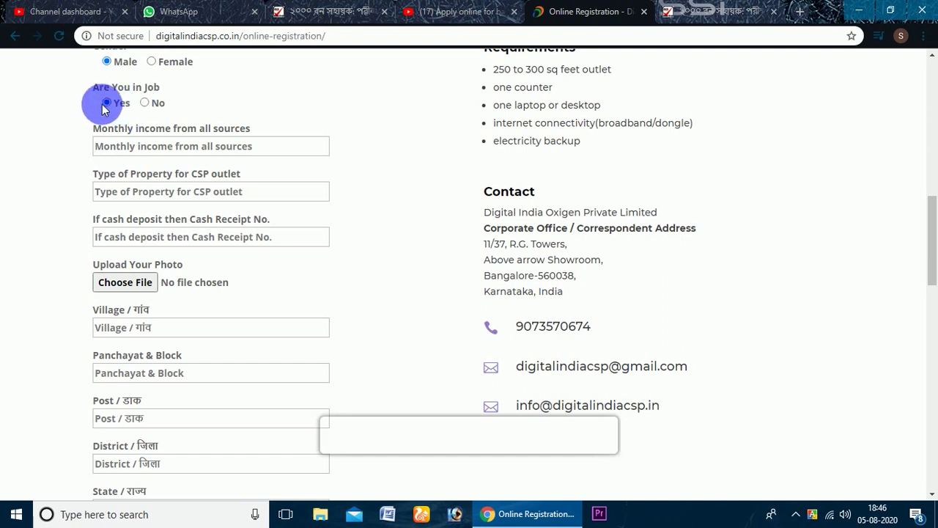
click(145, 104)
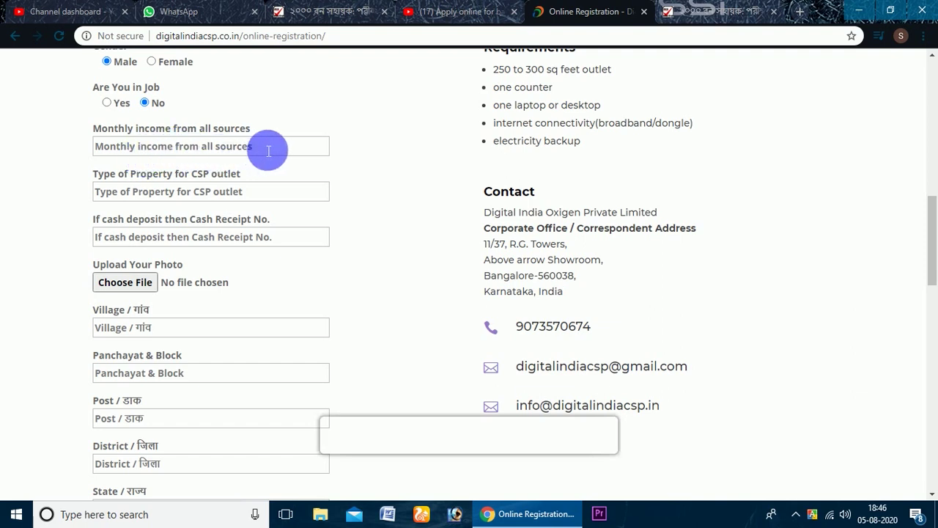
click(188, 151)
text(6000)
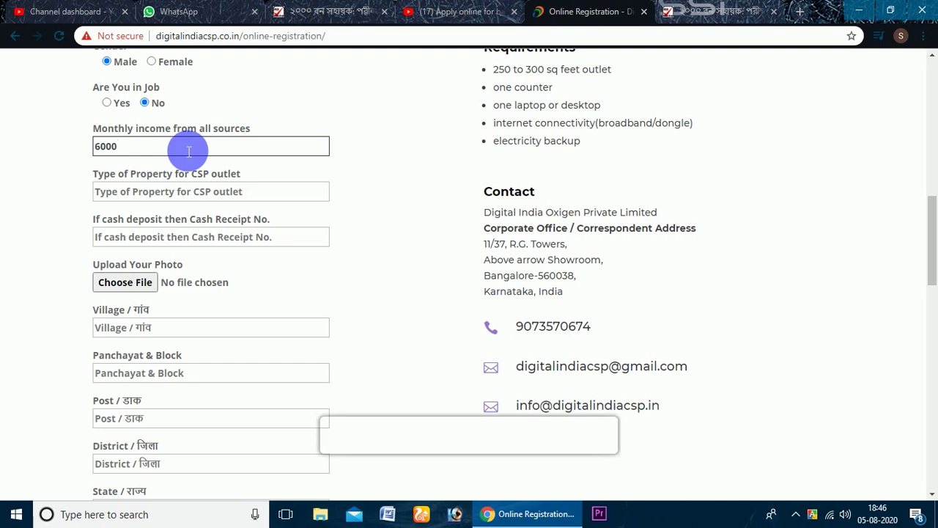
- Examine the remaining form fields, from the outlet's property type and photo upload through the address and bank fields to submission
click(180, 197)
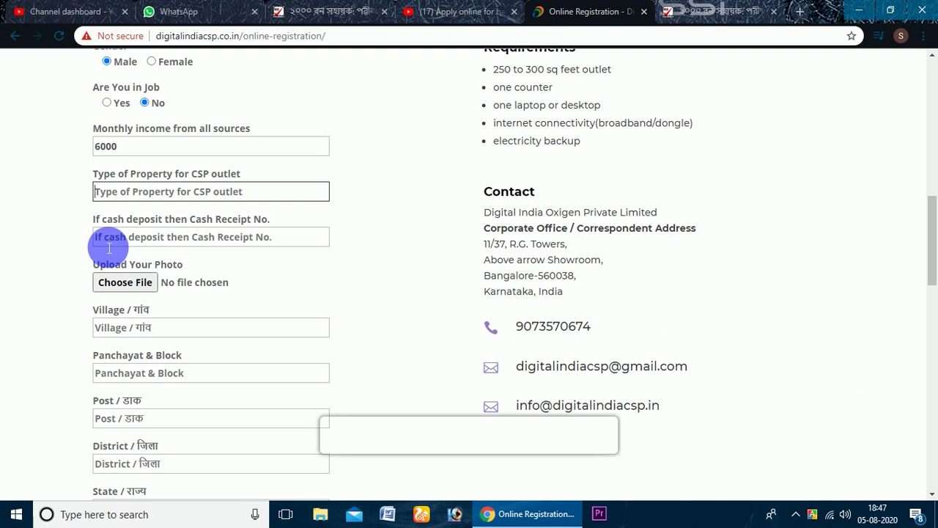
scroll(125, 242, down, 1)
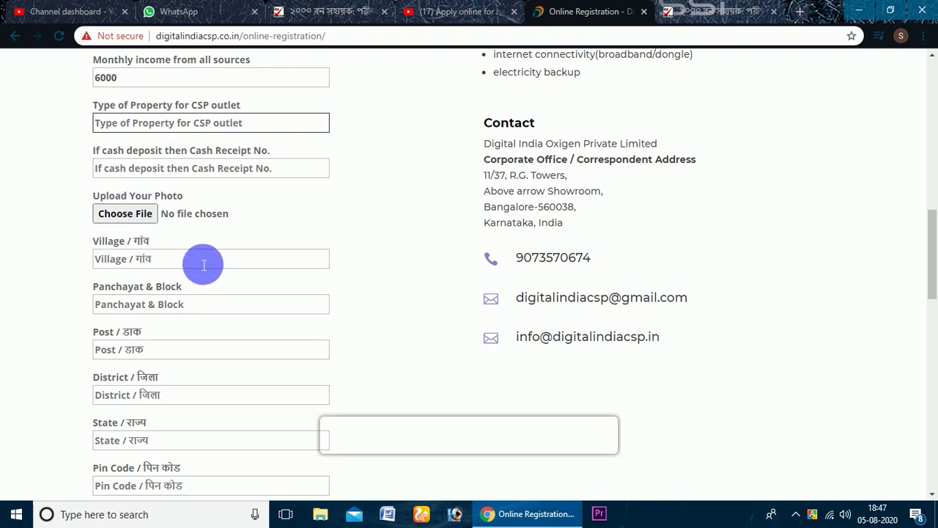
click(143, 305)
scroll(196, 307, down, 1)
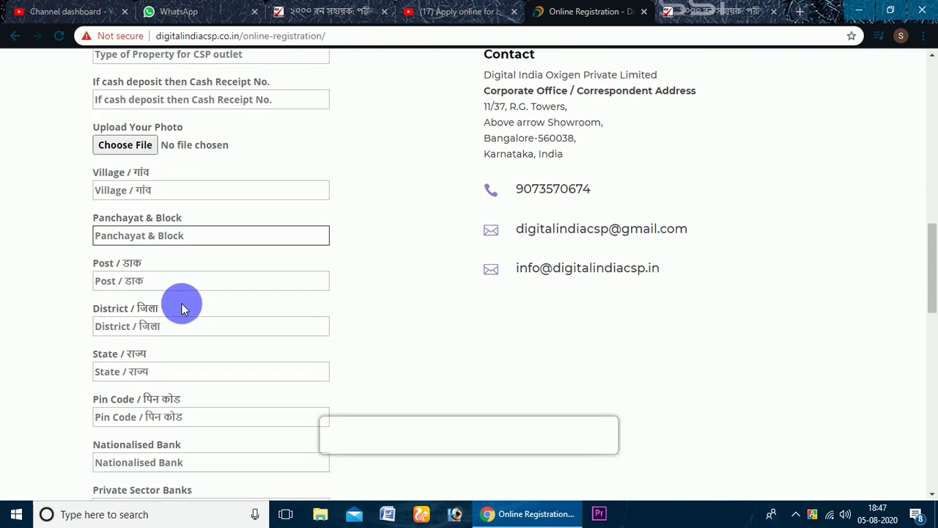
scroll(201, 329, down, 2)
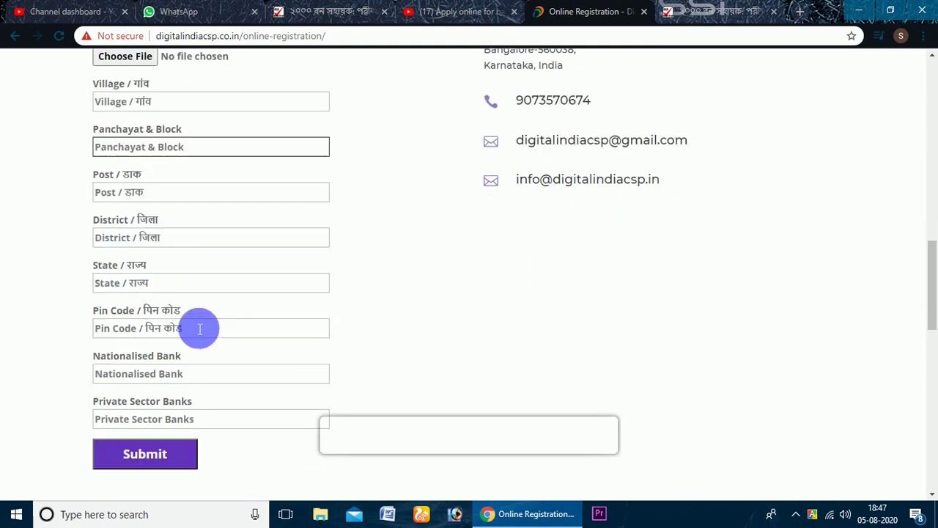
click(147, 331)
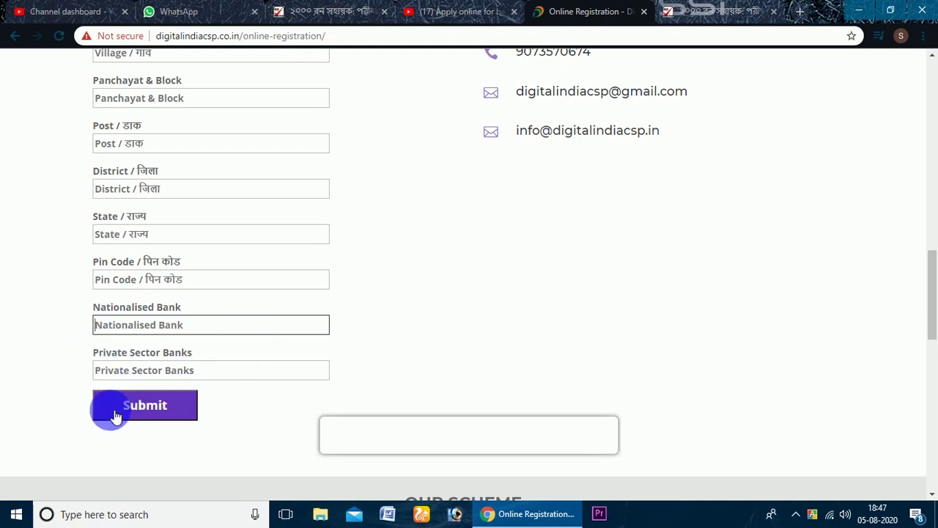
- Look over the whole online registration form again, from the full name at its start to the bank fields and submission at its end
scroll(168, 359, up, 5)
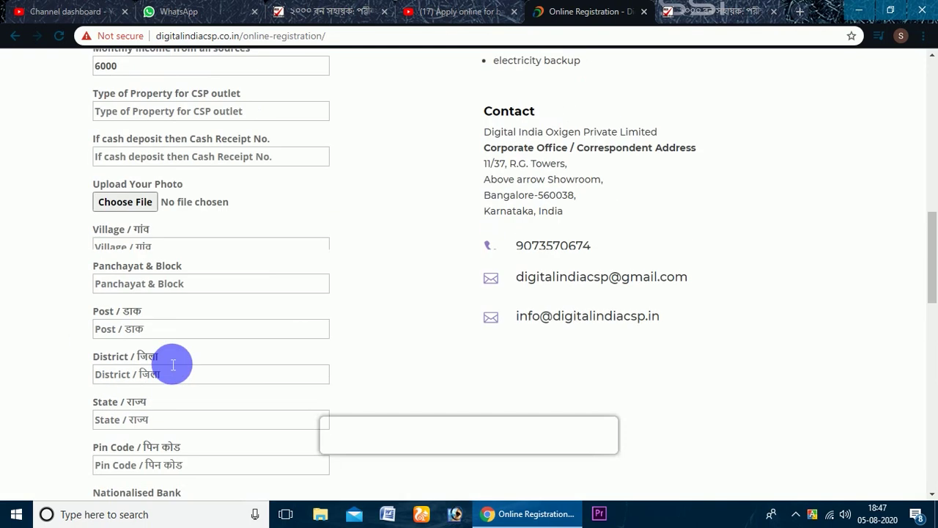
scroll(170, 363, up, 9)
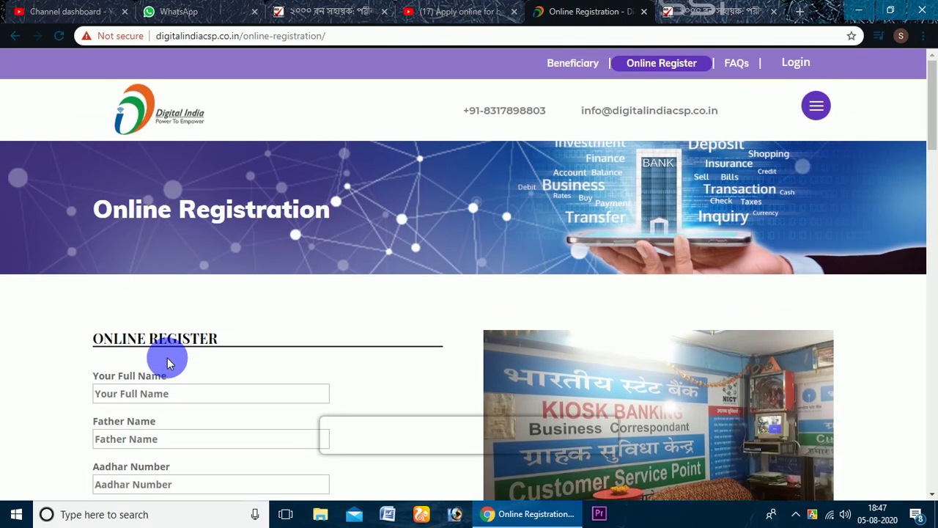
scroll(167, 359, down, 2)
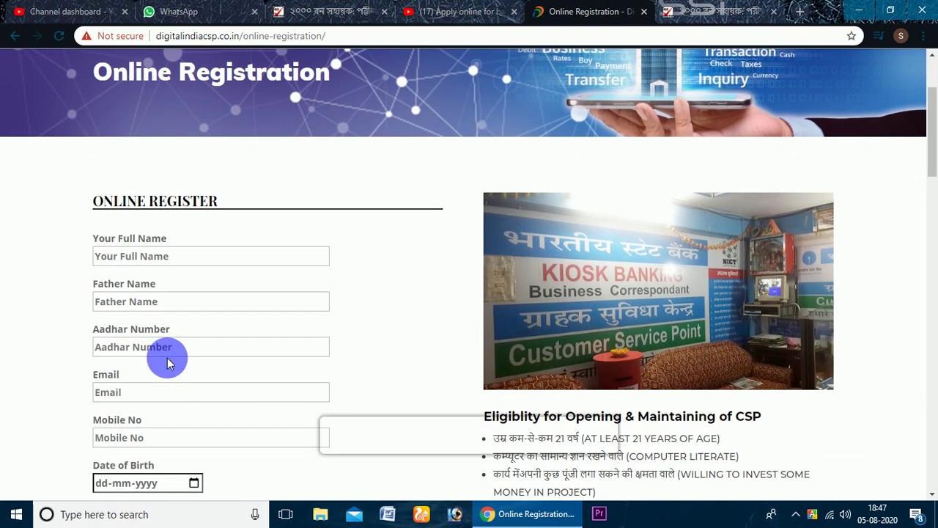
scroll(168, 362, up, 2)
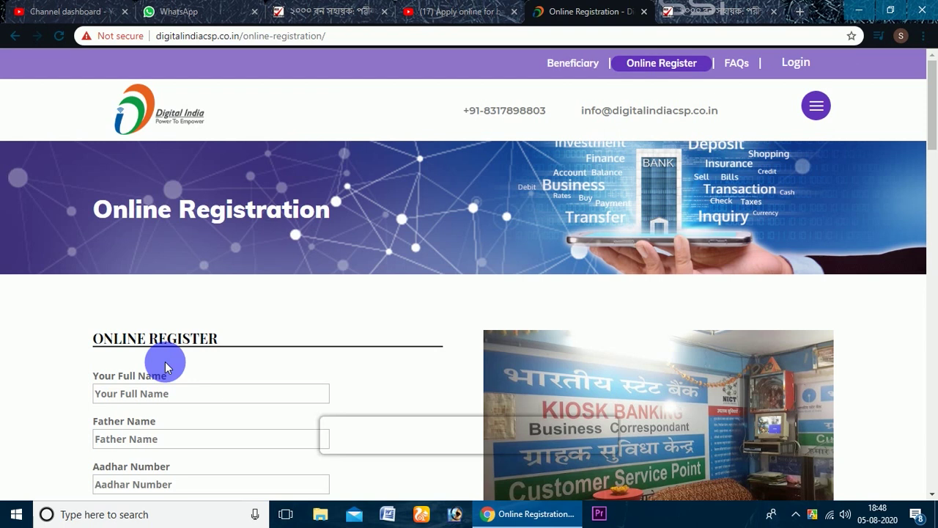
scroll(165, 366, down, 7)
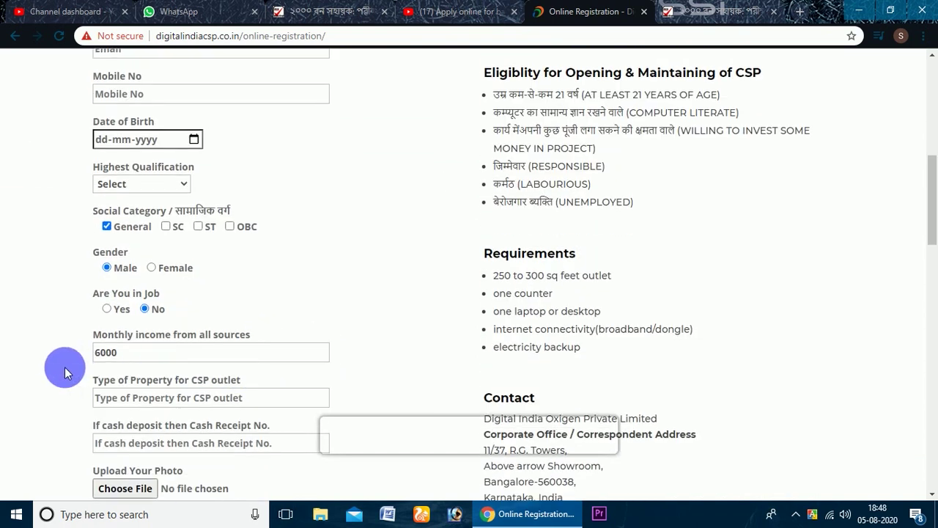
scroll(147, 370, down, 8)
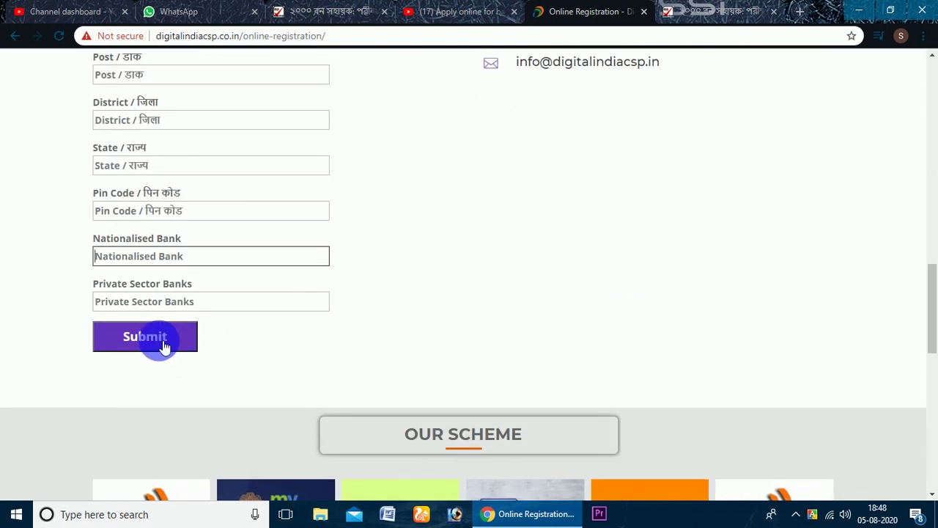